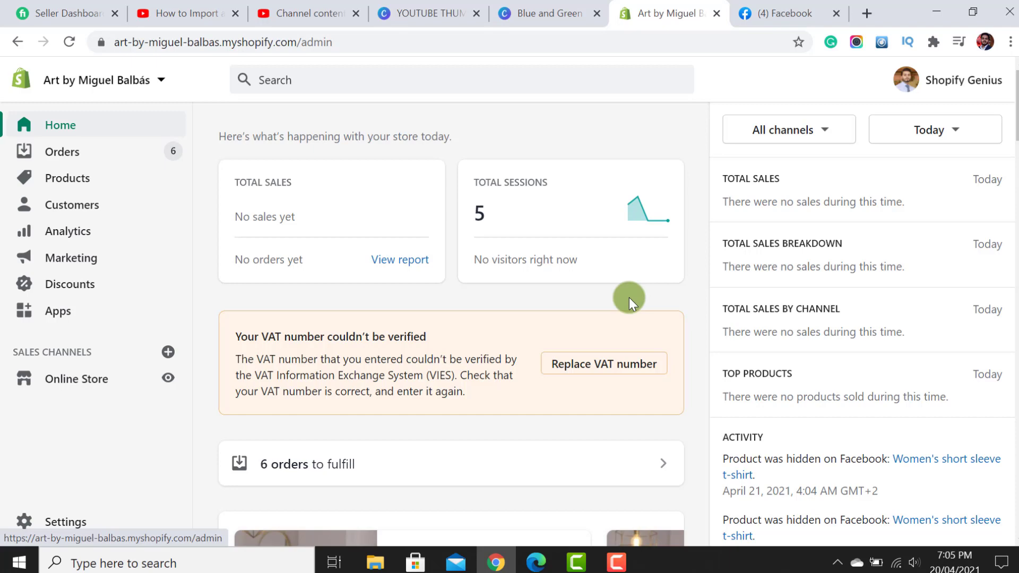
# Step: Add the Facebook sales channel to the store and approve the app's requested permissions
pyautogui.click(168, 353)
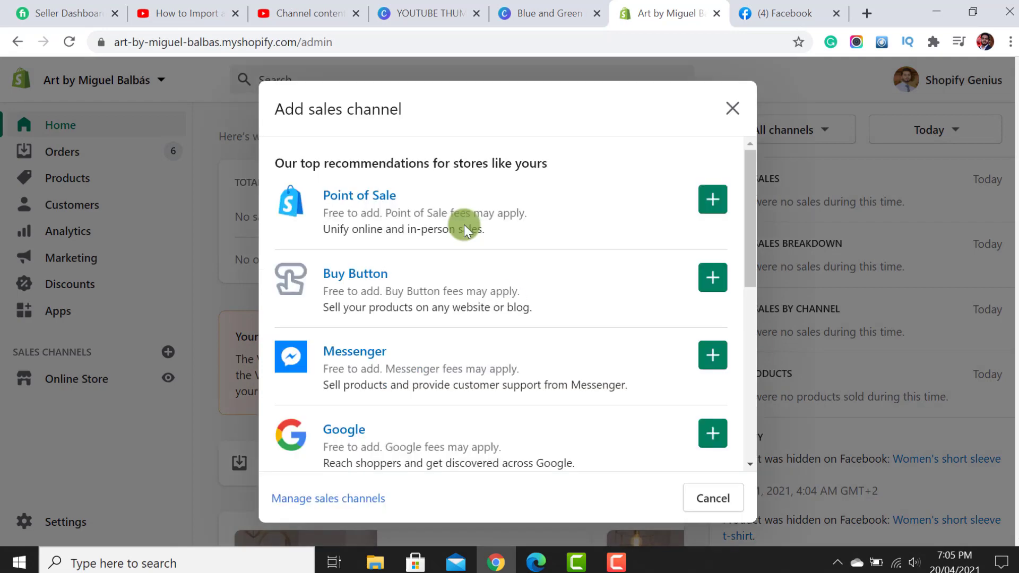
pyautogui.scroll(-2, 751, 260)
pyautogui.scroll(-4, 749, 299)
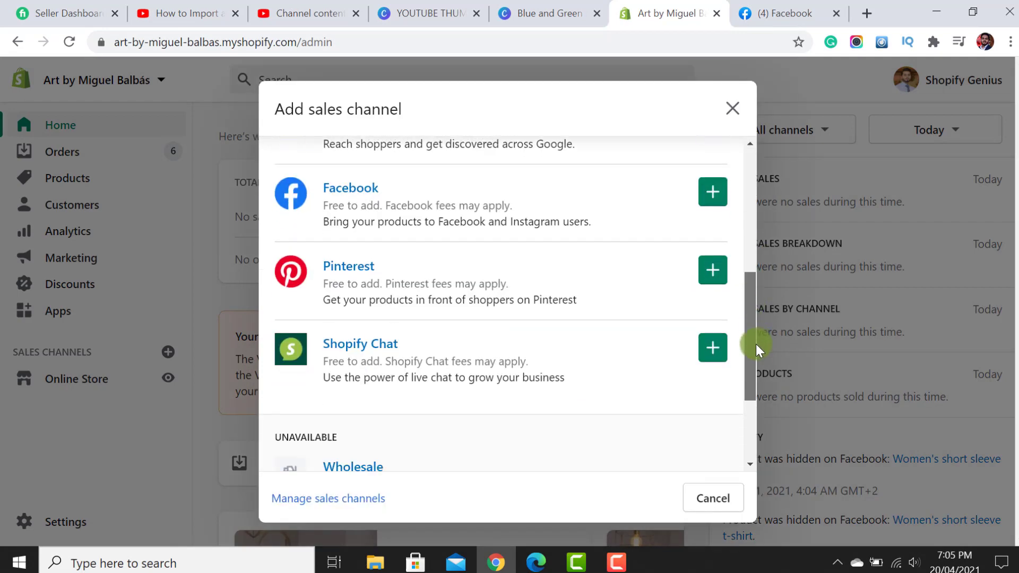
pyautogui.click(713, 194)
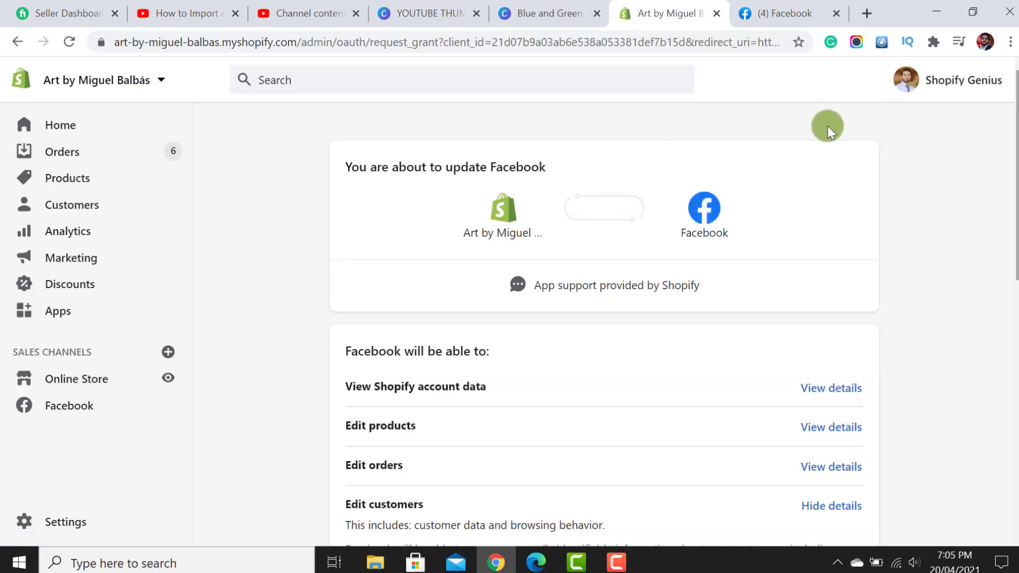
pyautogui.scroll(-10, 849, 212)
pyautogui.click(829, 463)
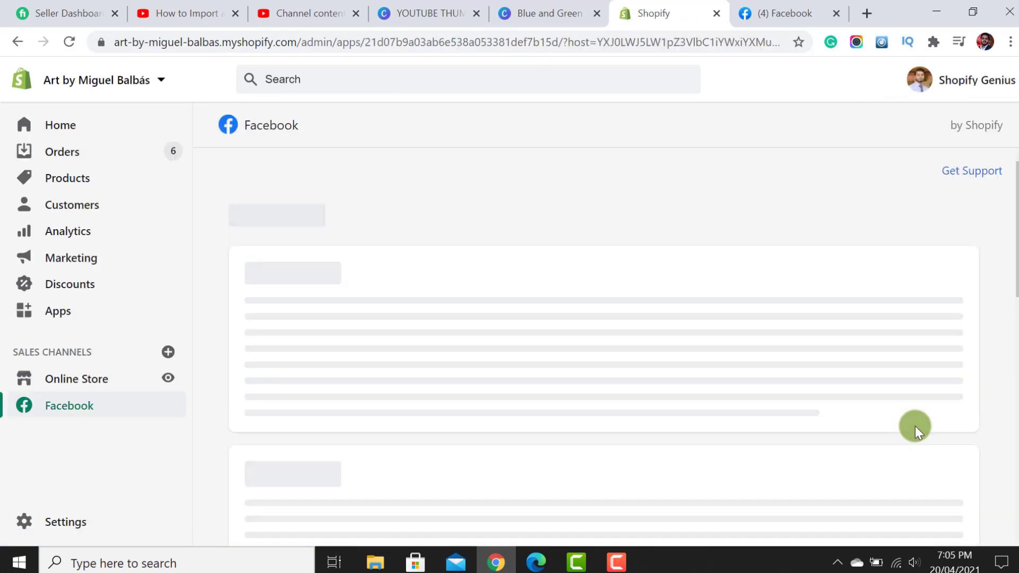
# Step: Start the Facebook Shop setup for selling the store's products on Facebook
pyautogui.scroll(-3, 1014, 351)
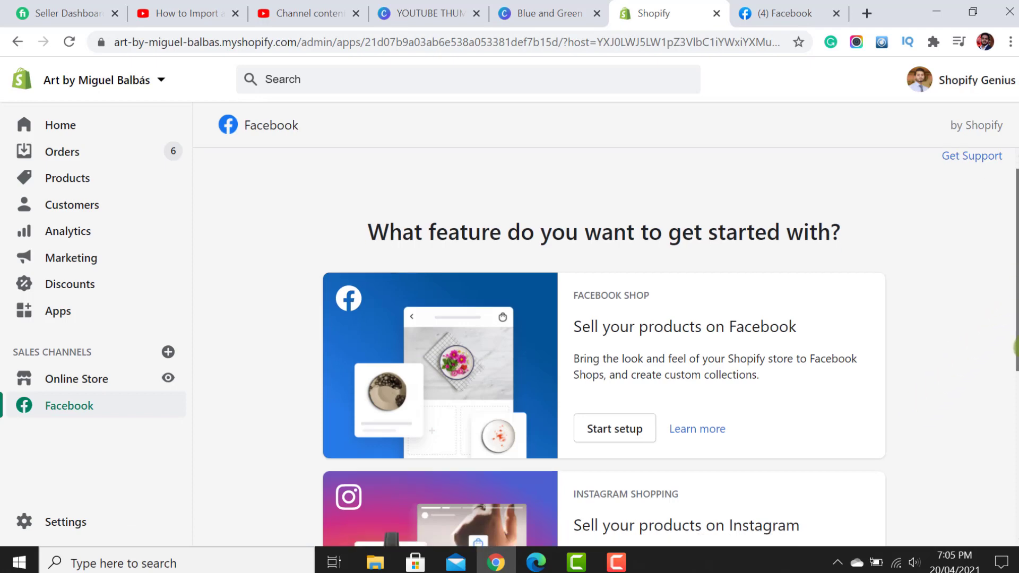
pyautogui.click(621, 565)
pyautogui.click(958, 496)
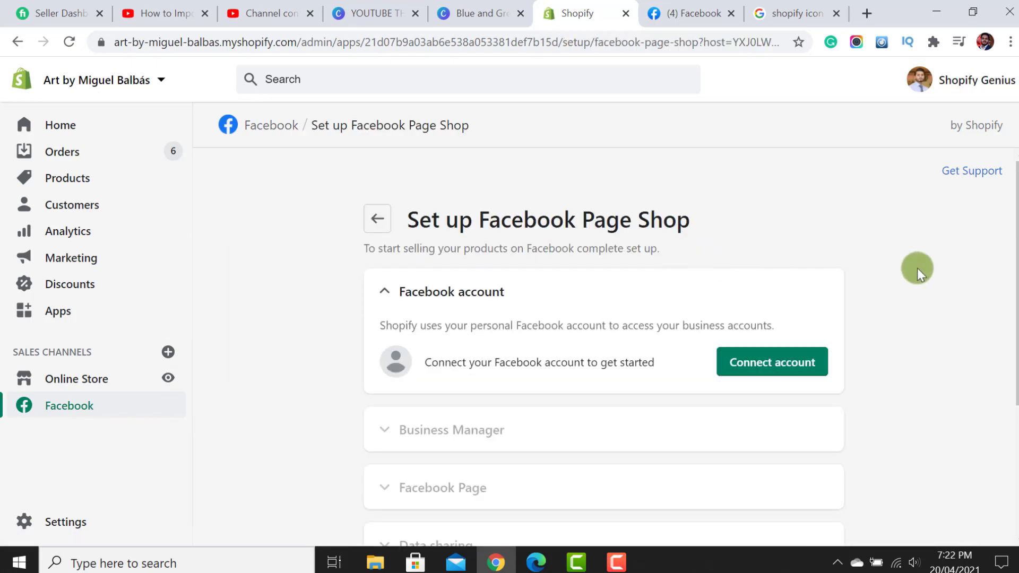
# Step: Connect the Facebook account by entering the account password, continuing under the existing profile and granting Shopify the requested permissions
pyautogui.scroll(-2, 918, 269)
pyautogui.scroll(1, 917, 268)
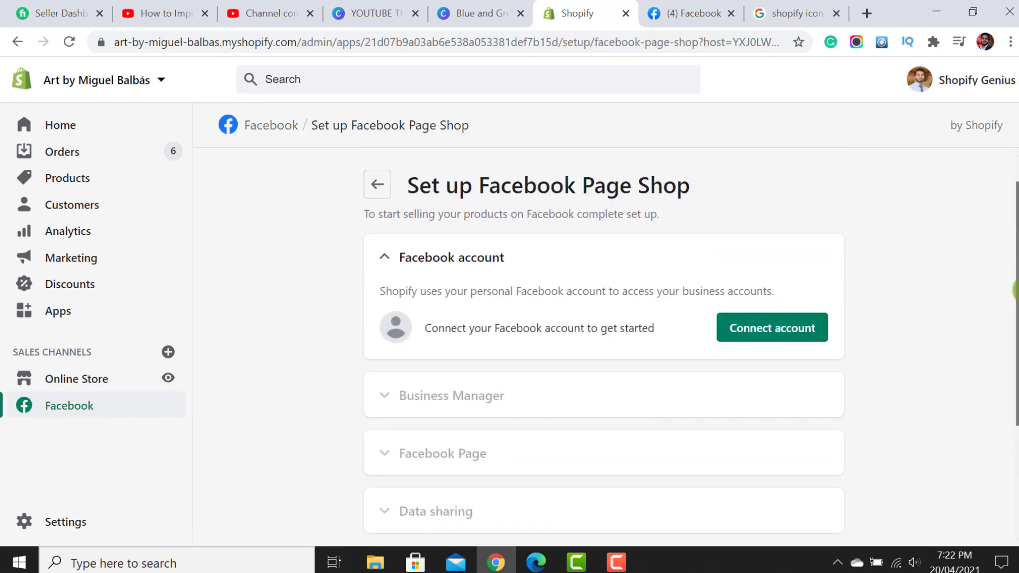
pyautogui.click(775, 333)
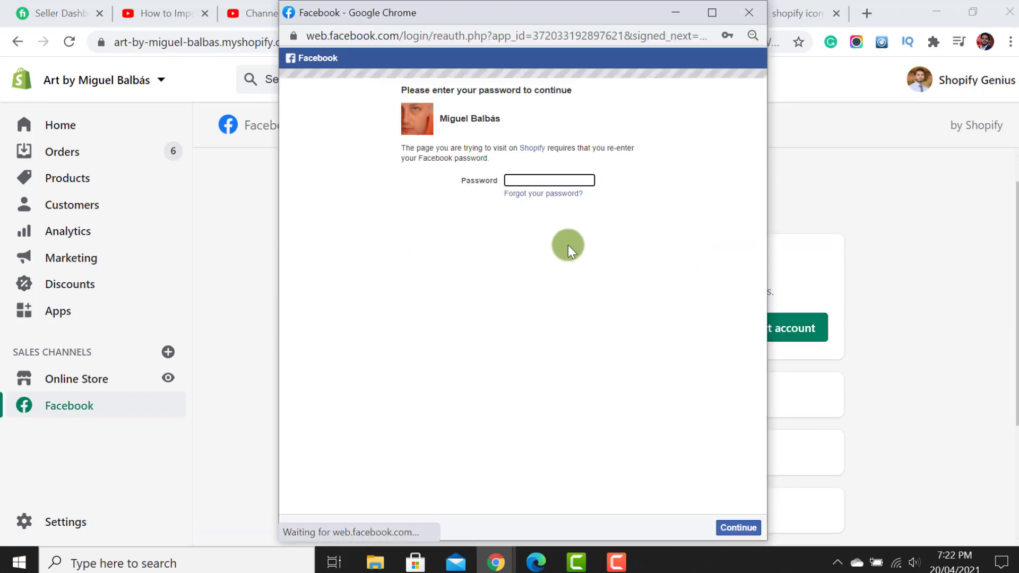
pyautogui.write('•••••••')
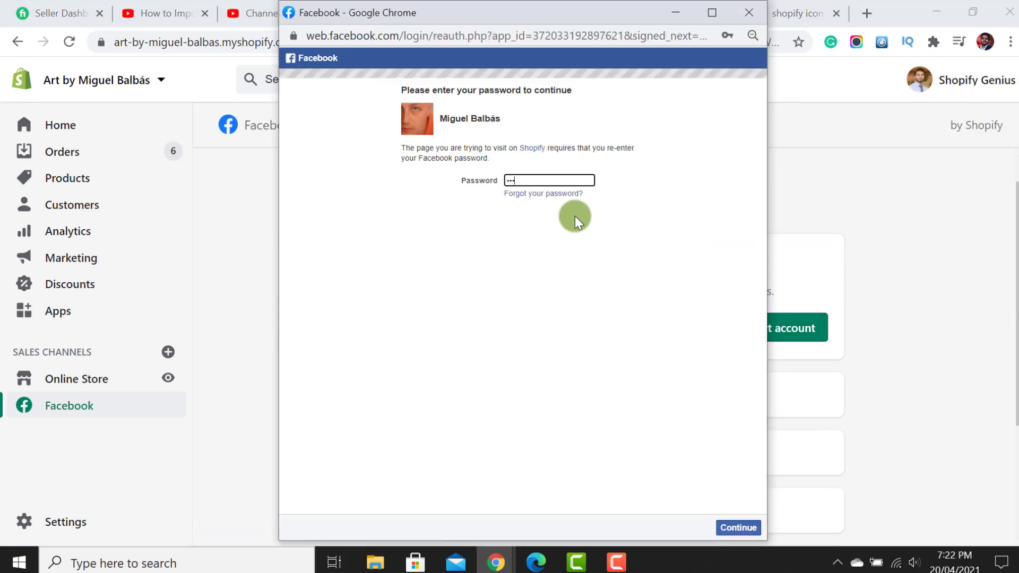
pyautogui.write('••••')
pyautogui.click(737, 528)
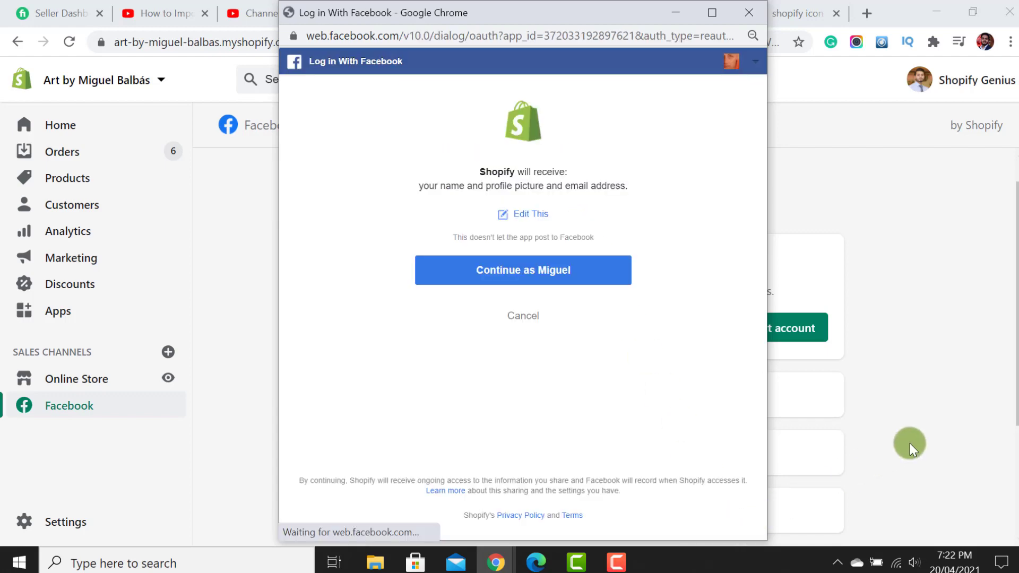
pyautogui.click(543, 272)
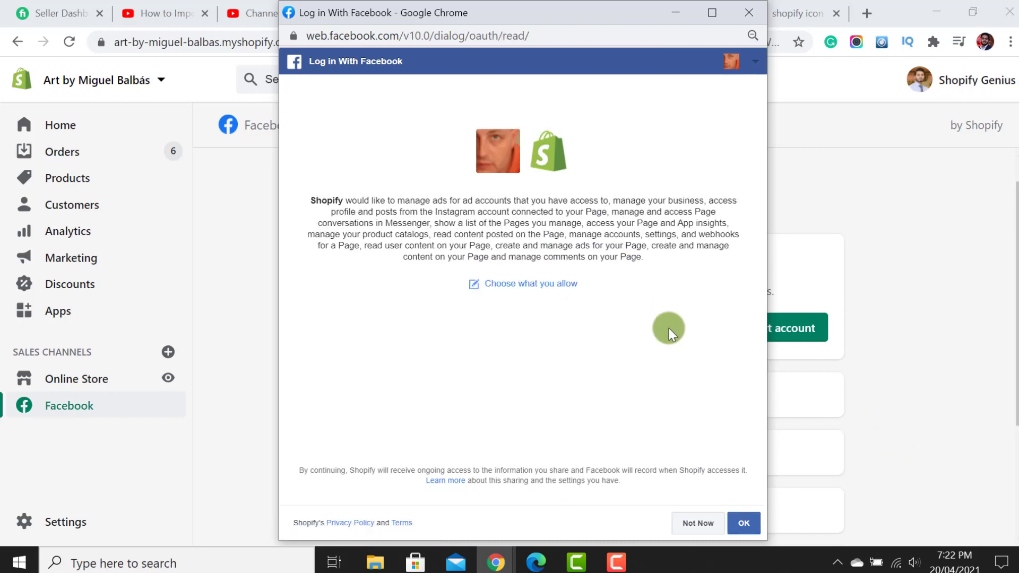
pyautogui.click(743, 523)
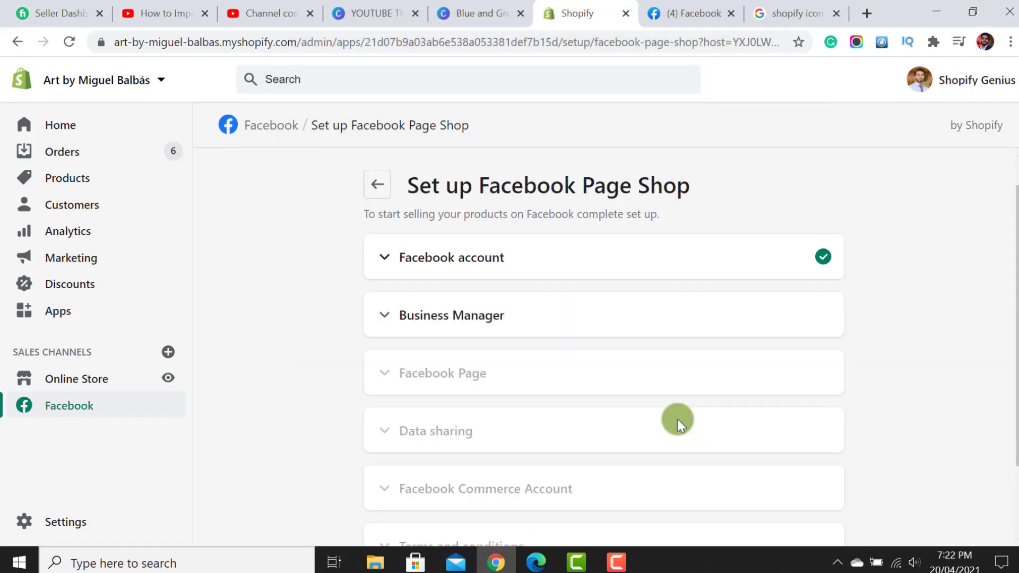
# Step: Connect the KidNap Apparel Business Manager to the Facebook Page Shop setup
pyautogui.click(381, 256)
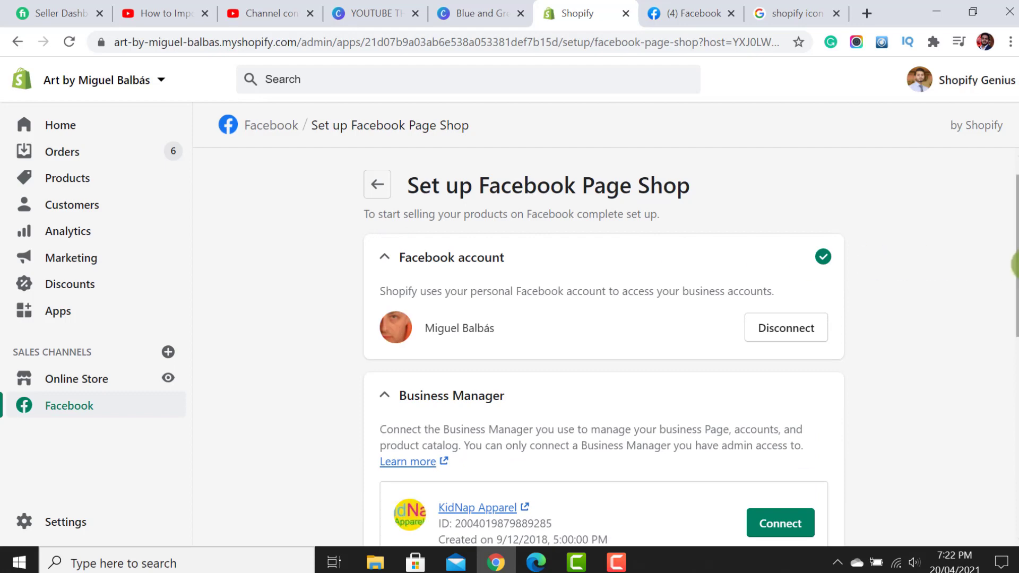
pyautogui.moveTo(1017, 263); pyautogui.dragTo(1015, 345)
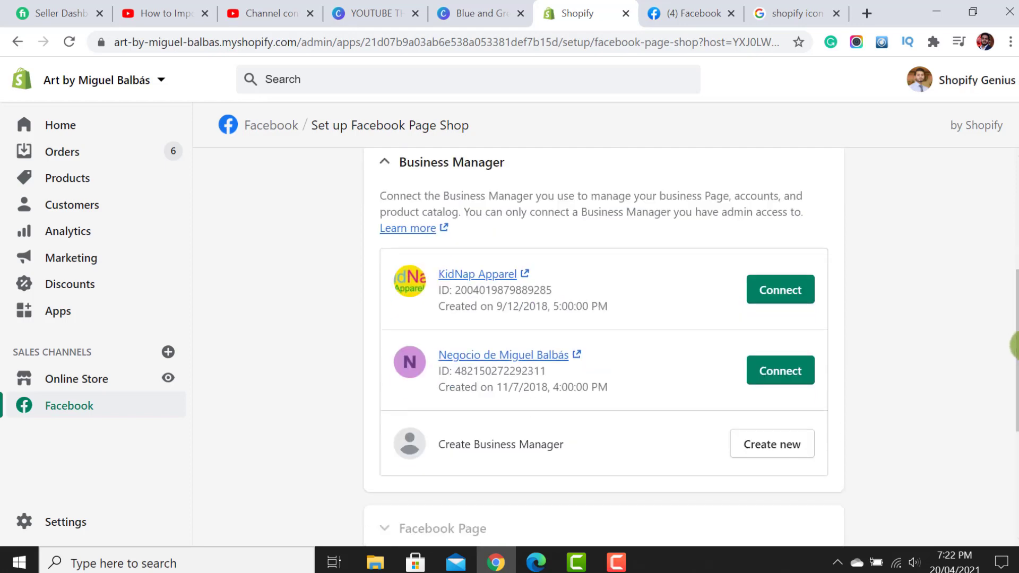
pyautogui.click(776, 292)
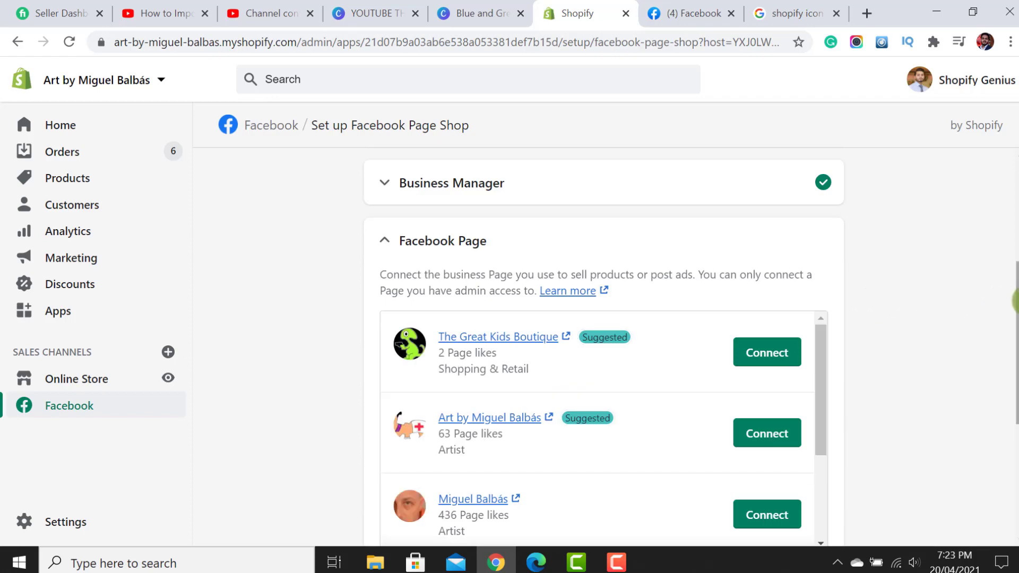
# Step: Connect the suggested Facebook Page in the Artist category to the shop setup
pyautogui.moveTo(1018, 306); pyautogui.dragTo(1017, 348)
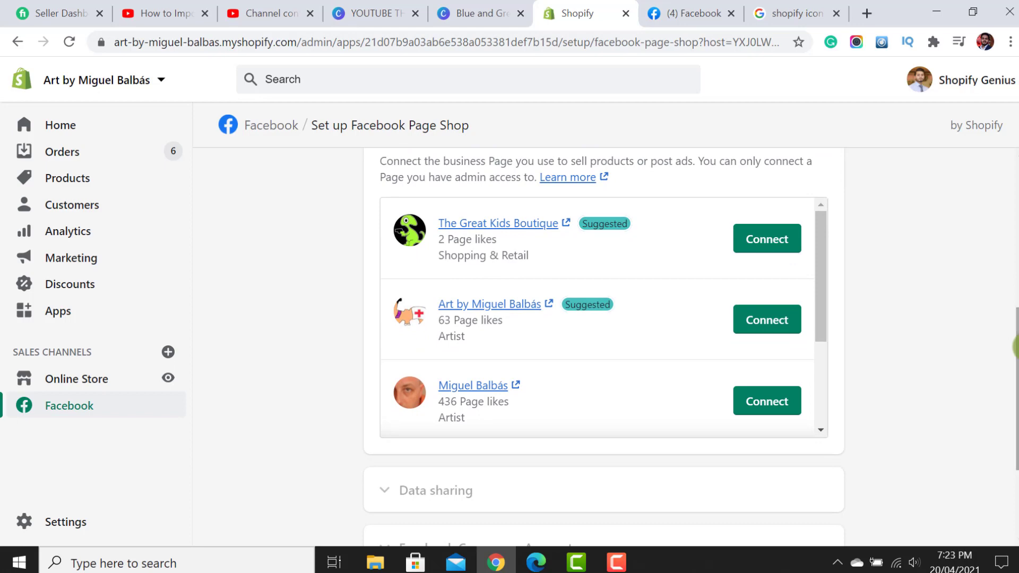
pyautogui.hotkey('ctrl', '-')
pyautogui.hotkey('ctrl', '-')
pyautogui.hotkey('ctrl', '-')
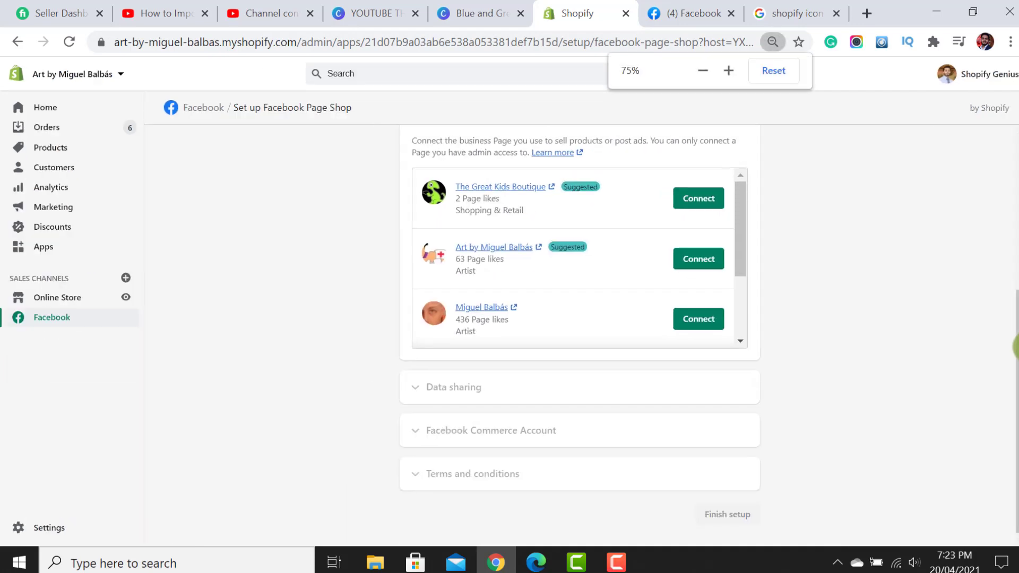
pyautogui.click(773, 47)
pyautogui.click(730, 73)
pyautogui.click(730, 74)
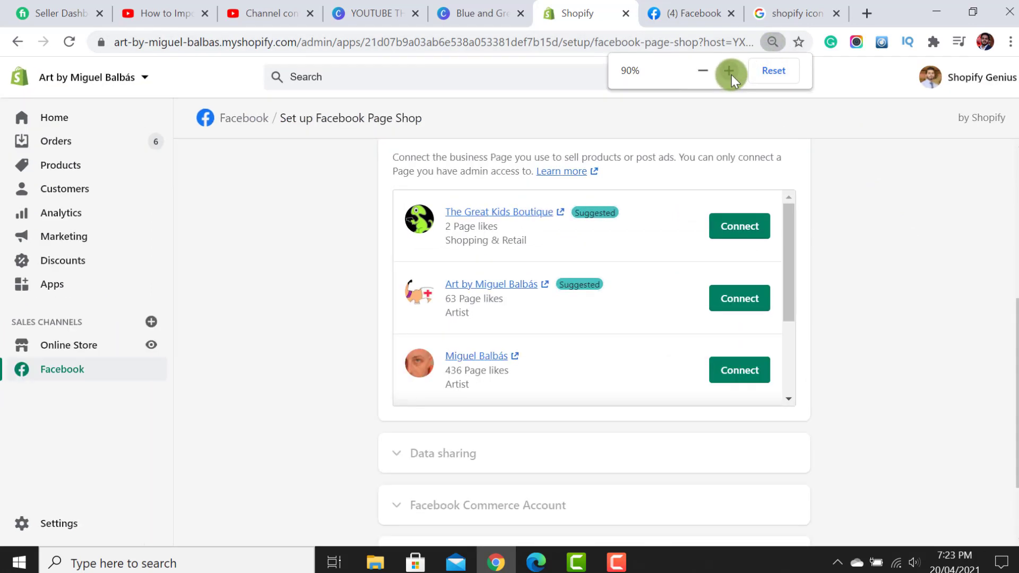
pyautogui.click(730, 73)
pyautogui.click(783, 331)
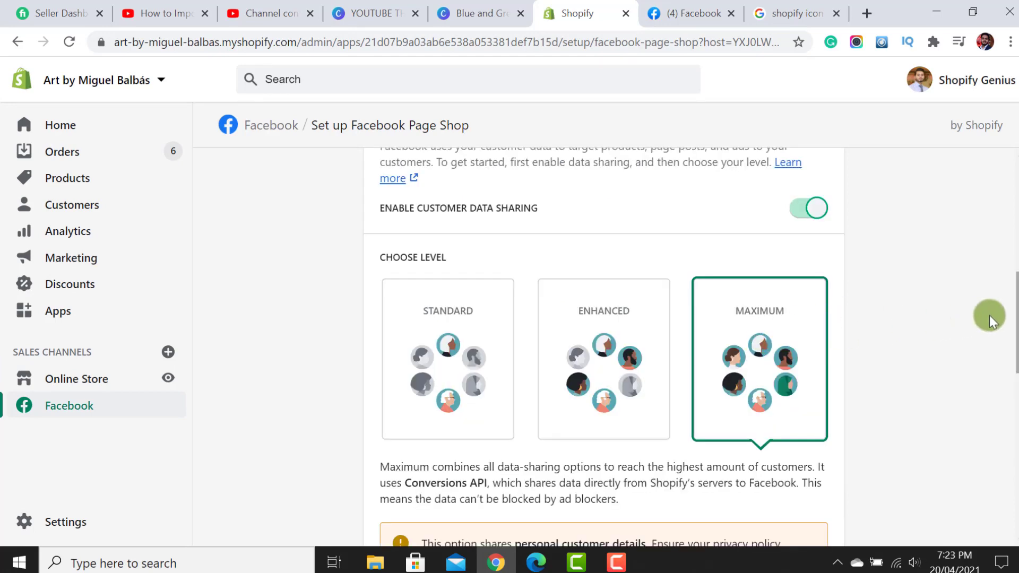
# Step: Connect the Ads Pixel for Shopify Facebook Ad as the tracking pixel and confirm the data sharing settings
pyautogui.moveTo(1017, 313); pyautogui.dragTo(1016, 419)
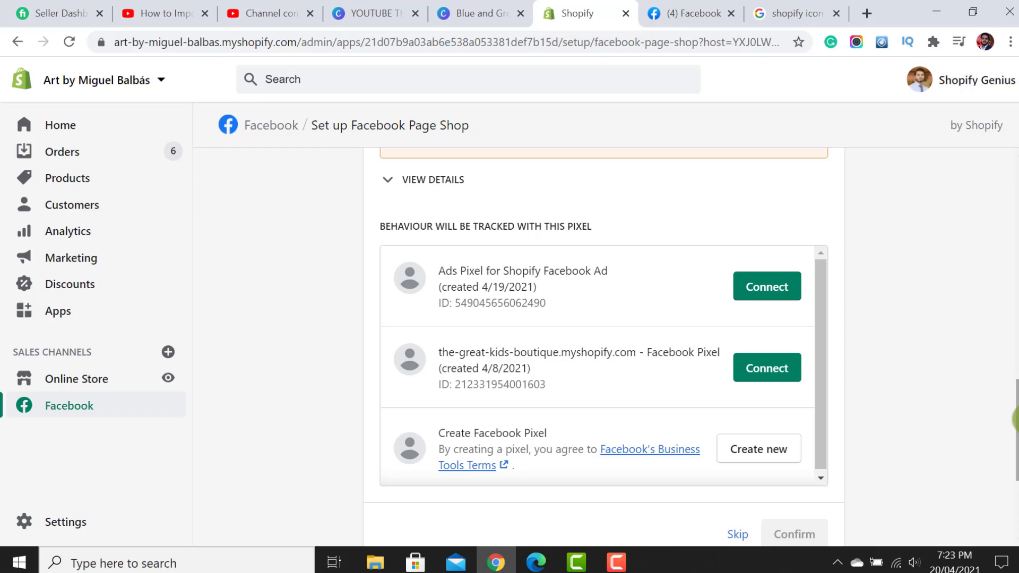
pyautogui.click(756, 294)
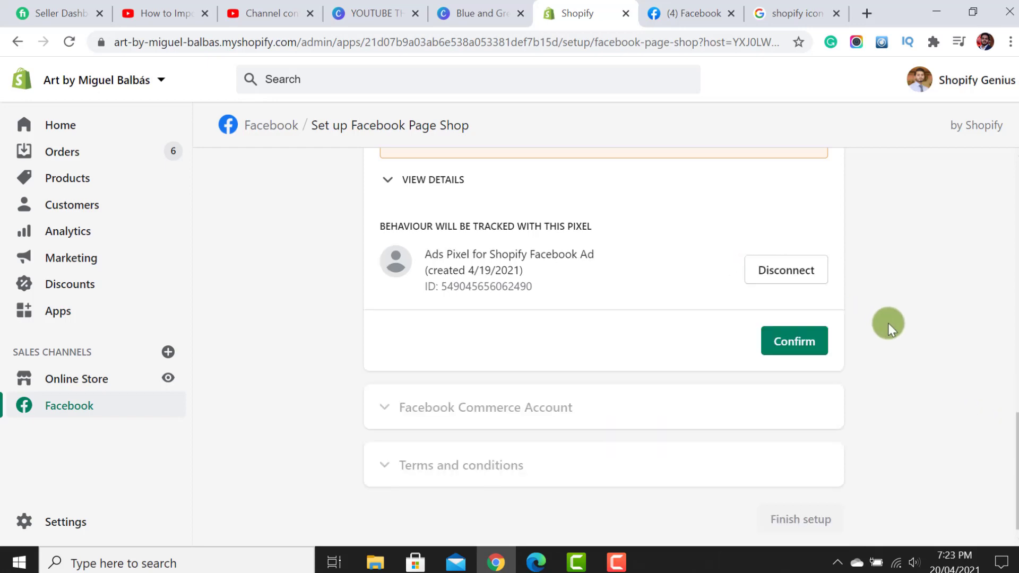
pyautogui.click(799, 349)
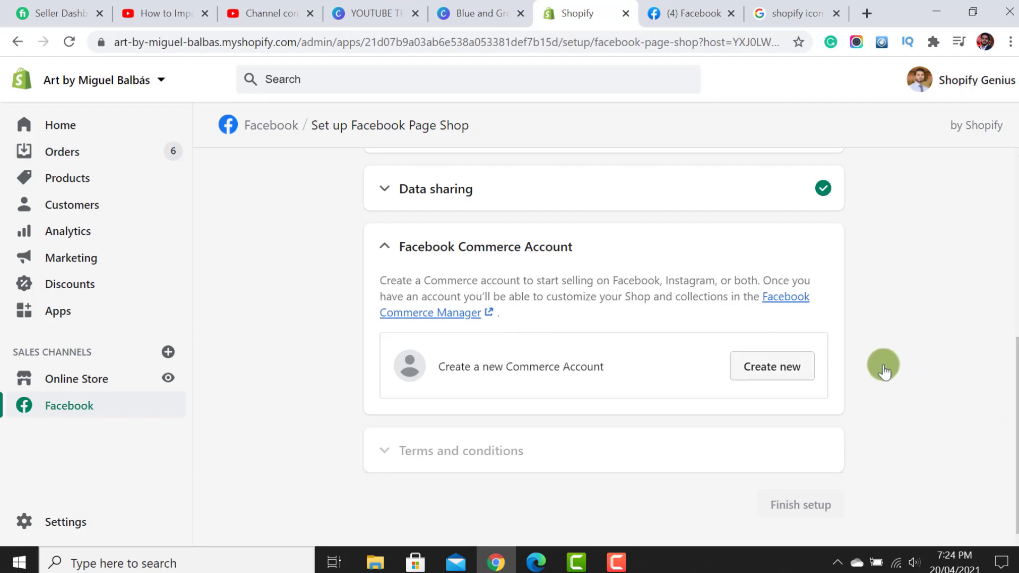
# Step: Create a new Facebook Commerce Account and accept the Commerce Product Seller Agreement
pyautogui.click(775, 364)
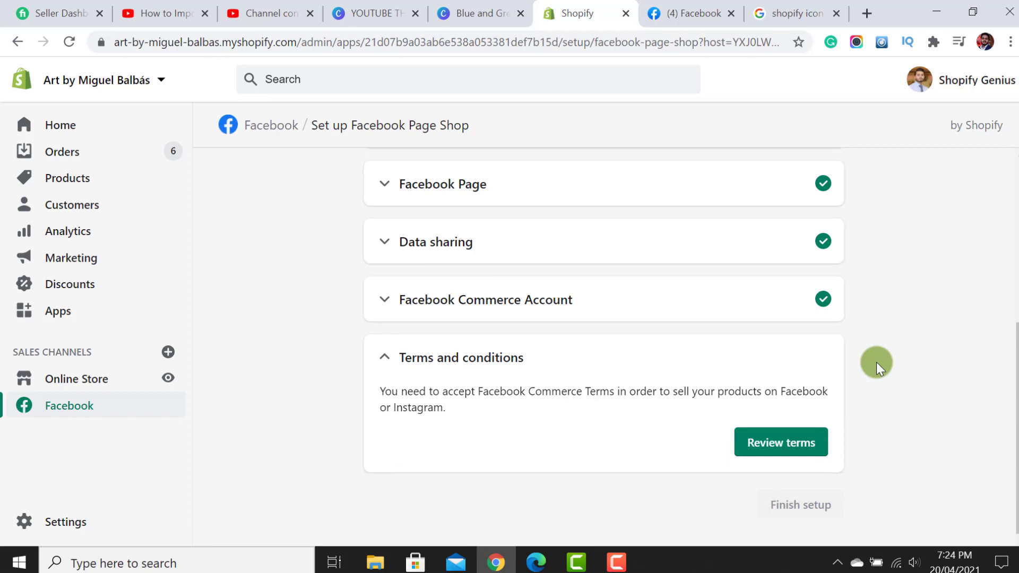
pyautogui.click(781, 444)
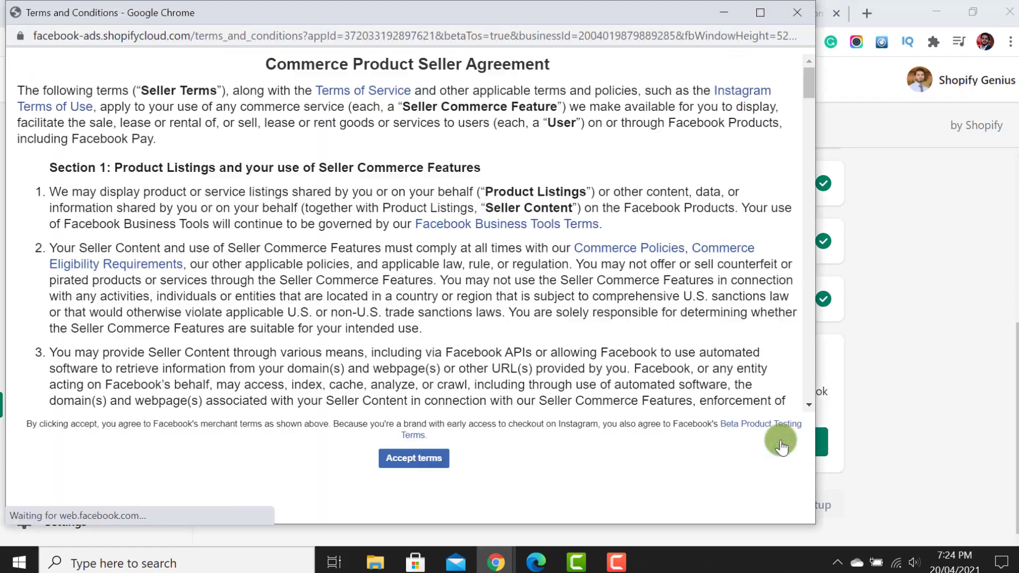
pyautogui.click(414, 458)
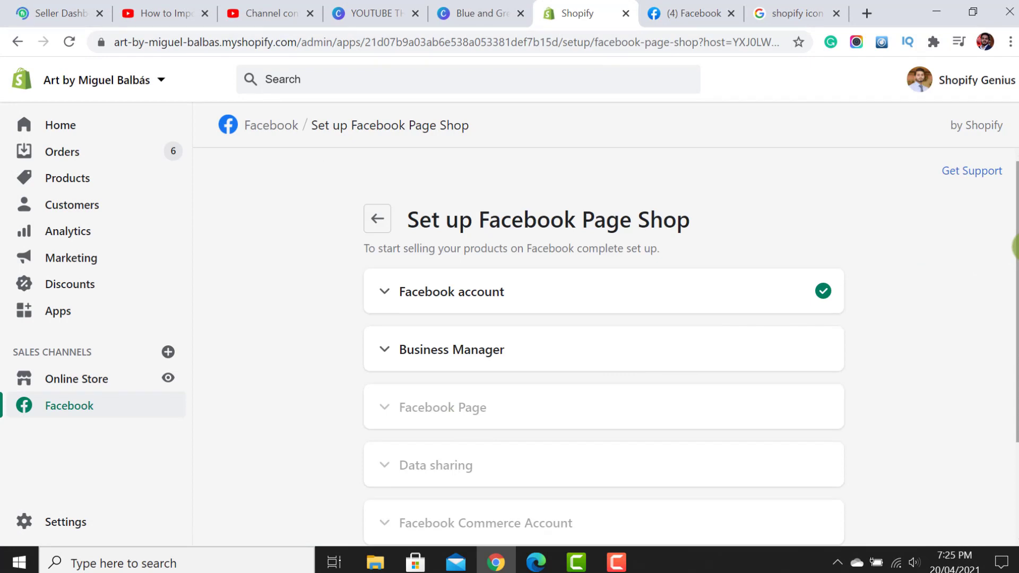
# Step: Finish the Facebook Page Shop setup, dismiss the completion notice and go to the Facebook Shop section of the overview
pyautogui.moveTo(1017, 247); pyautogui.dragTo(1017, 348)
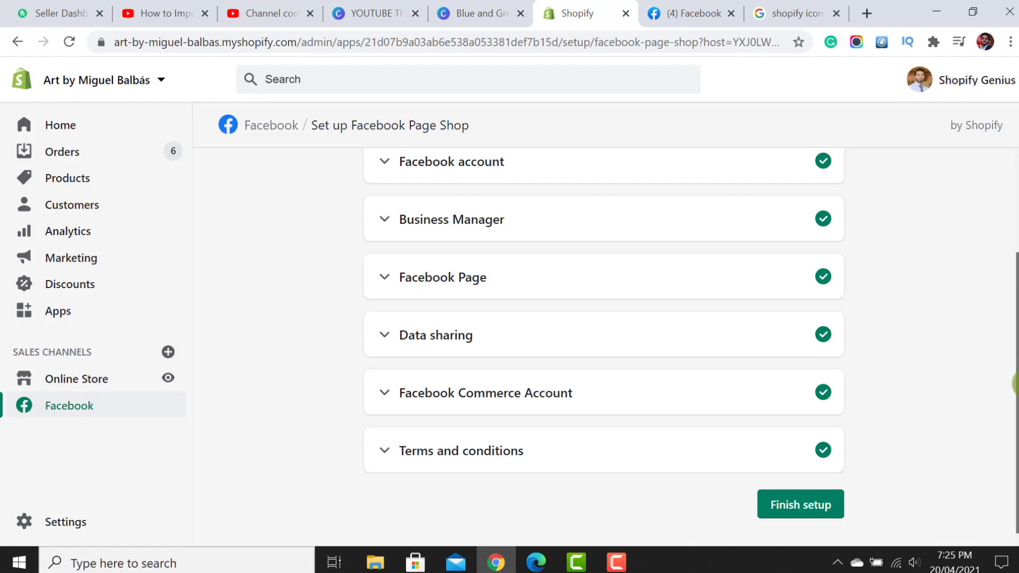
pyautogui.click(805, 505)
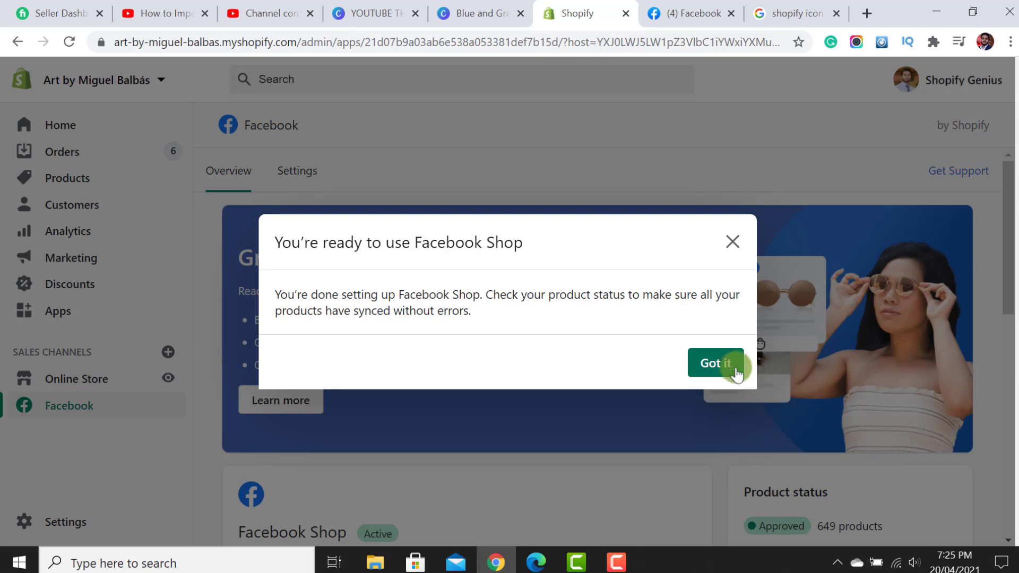
pyautogui.click(718, 363)
pyautogui.moveTo(1018, 187); pyautogui.dragTo(1018, 304)
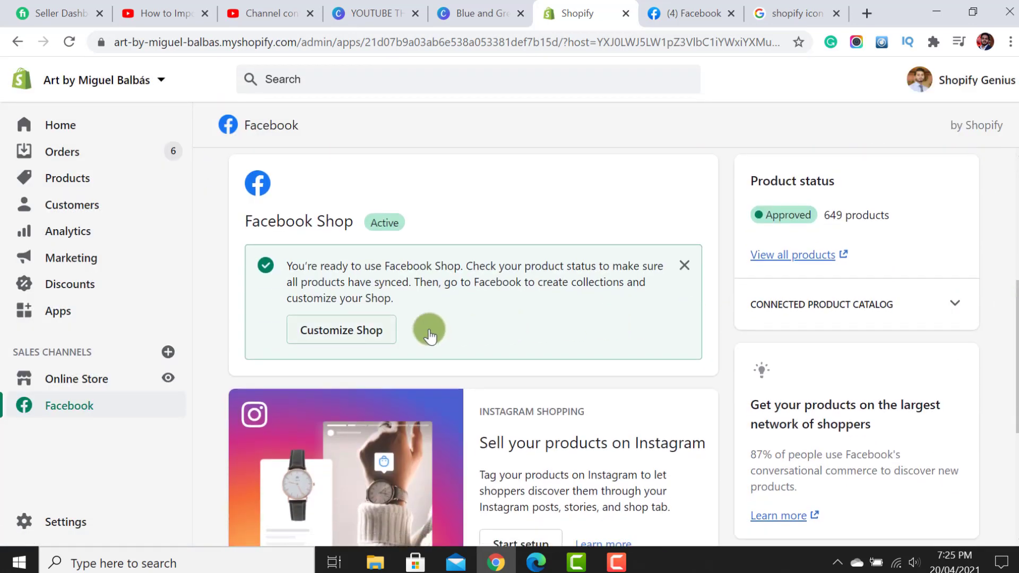